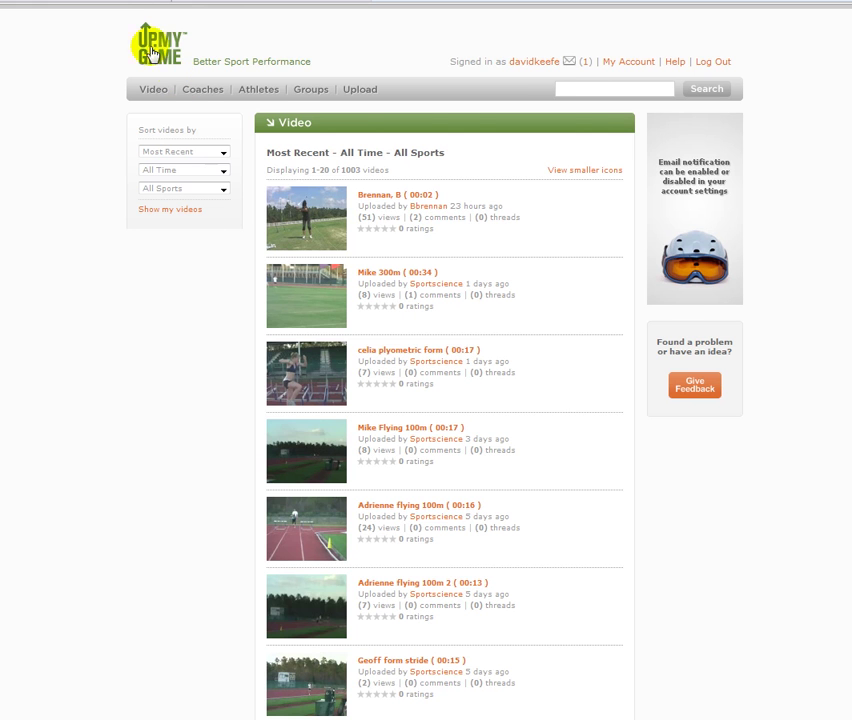
# Switch to the YouTube page for 'JJ's Intention Golf Swing Practice (3 iron, face view)'.
pyautogui.click(74, 4)
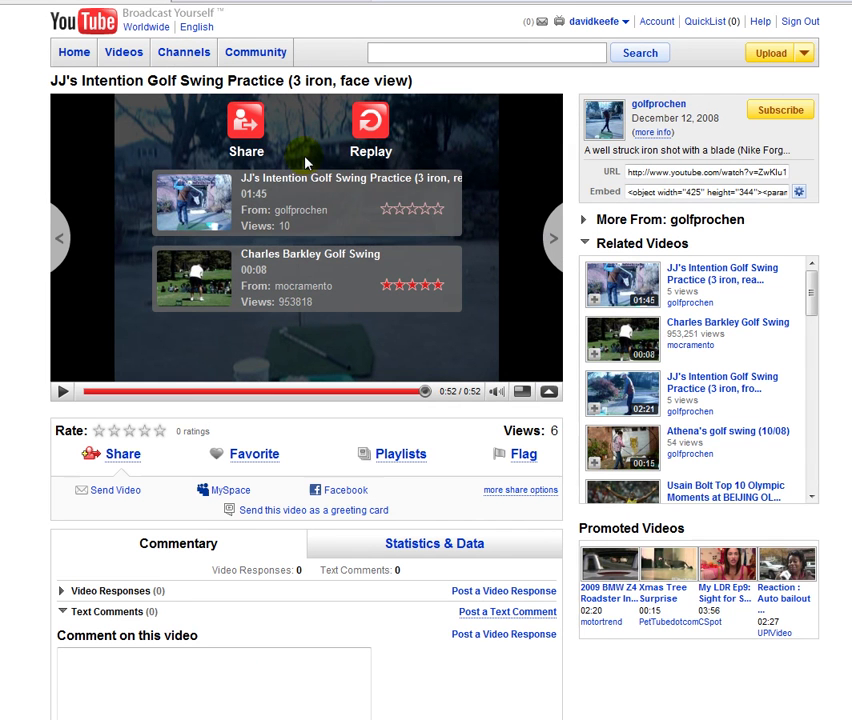
# Replay the 3 iron swing video and hold it at 0:22 on the follow-through.
pyautogui.click(365, 128)
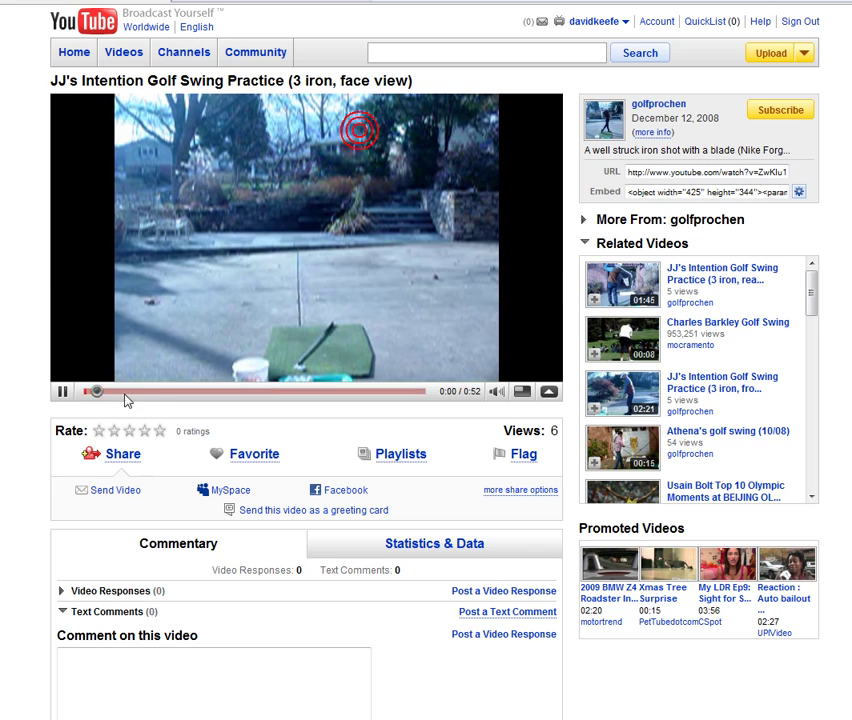
pyautogui.click(178, 391)
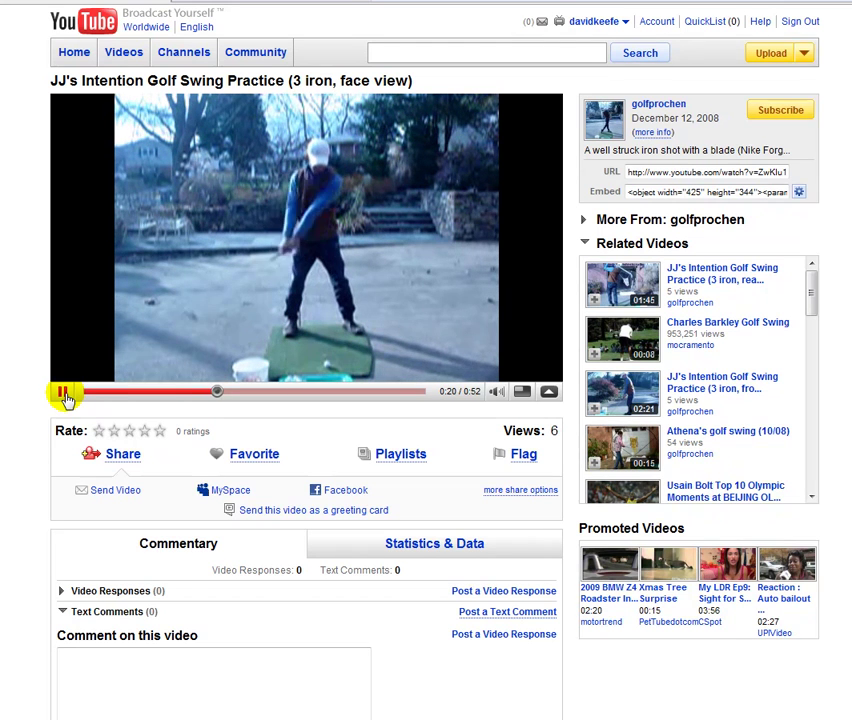
pyautogui.click(64, 395)
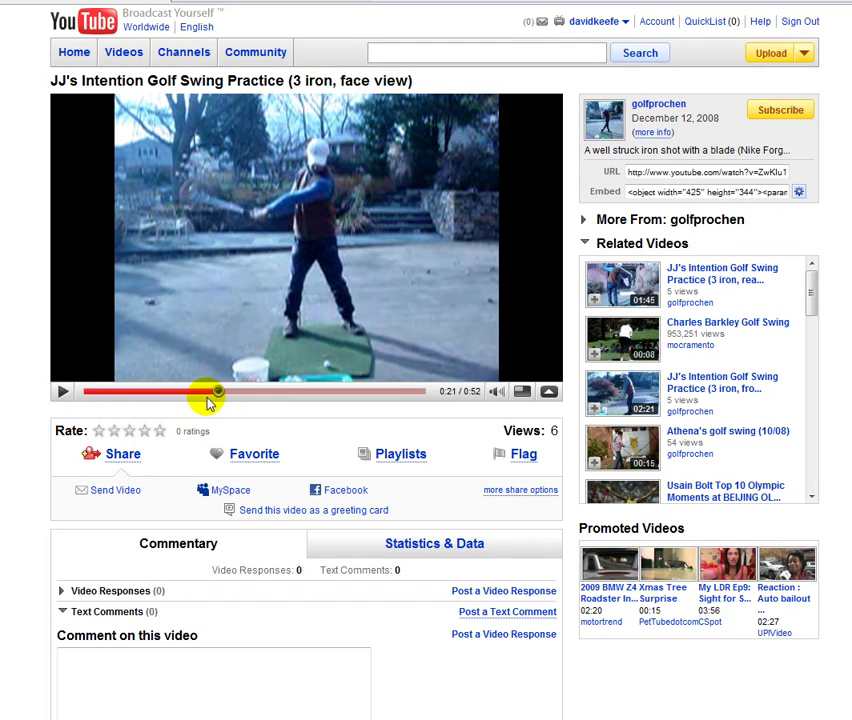
pyautogui.moveTo(218, 398); pyautogui.dragTo(227, 400)
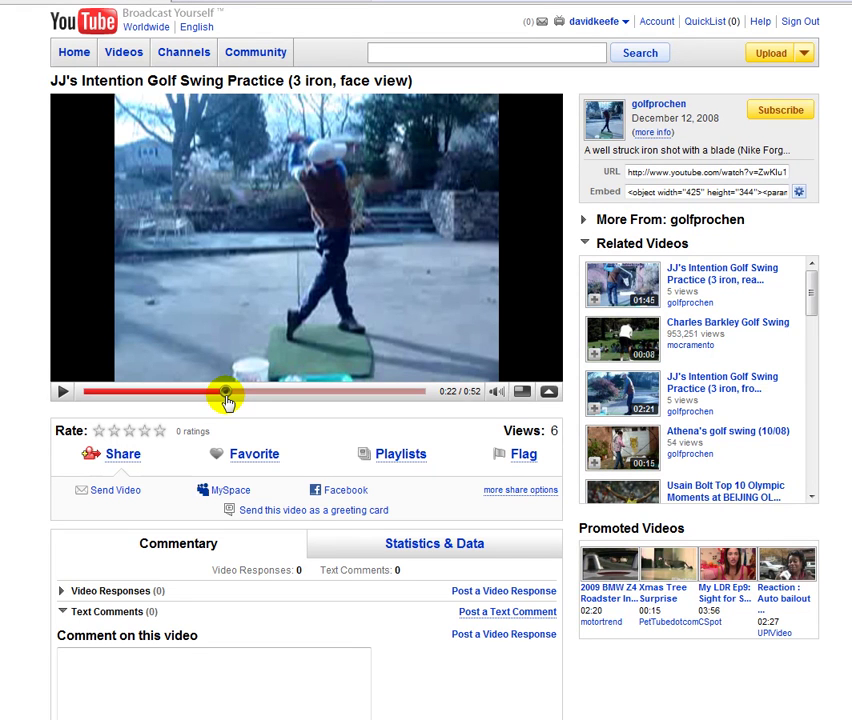
pyautogui.moveTo(227, 400); pyautogui.dragTo(225, 394)
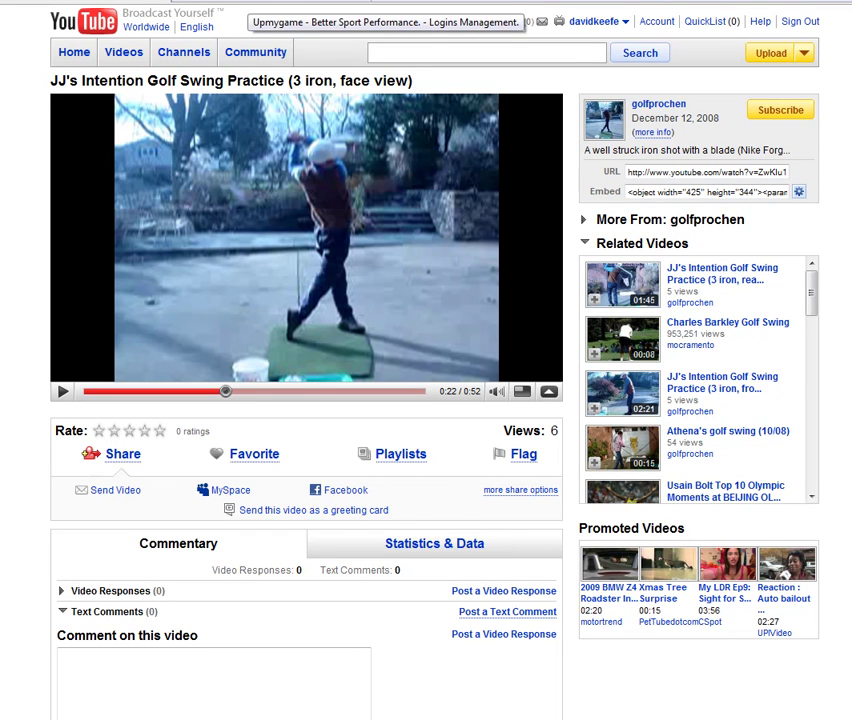
# Return to UpMyGame's Most Recent All Sports video list showing 1–20 of 1003 videos.
pyautogui.click(246, 2)
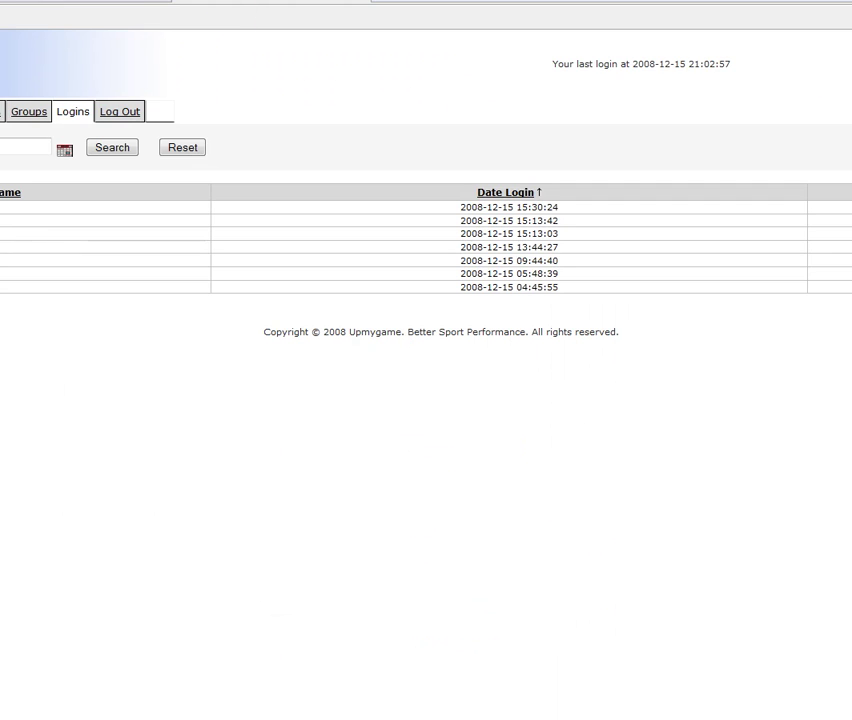
pyautogui.hotkey('ctrl', 'Tab')
pyautogui.hotkey('ctrl', 'Tab')
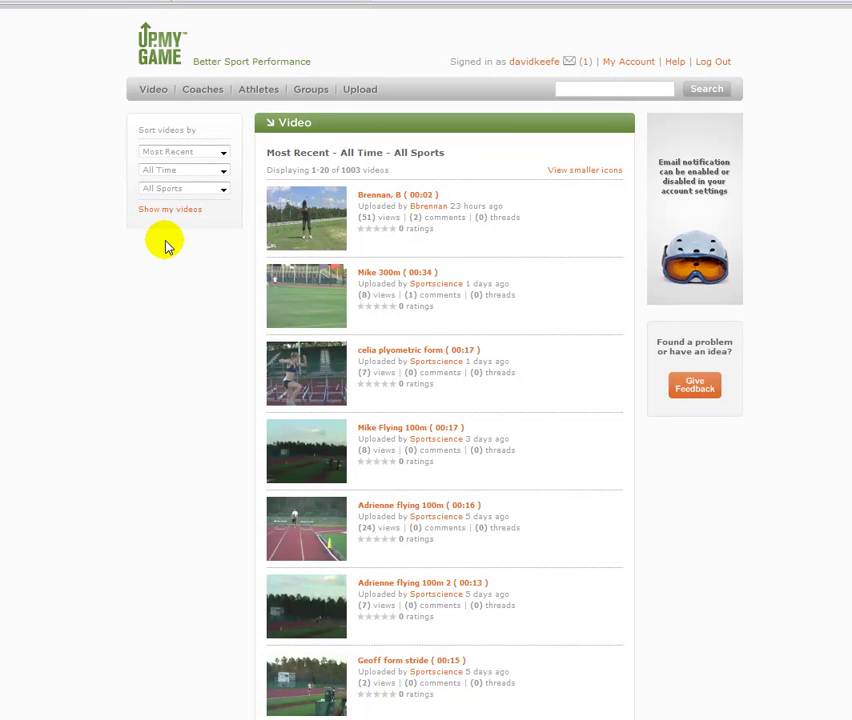
pyautogui.scroll(-6, 295, 252)
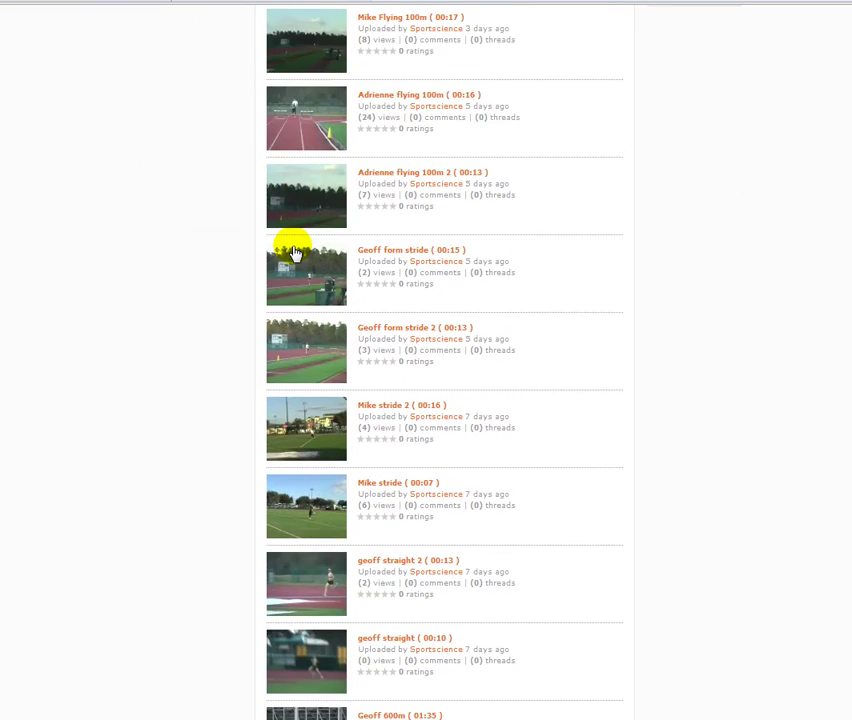
pyautogui.scroll(-3, 297, 250)
pyautogui.scroll(-2, 304, 330)
pyautogui.scroll(3, 310, 410)
pyautogui.scroll(8, 312, 428)
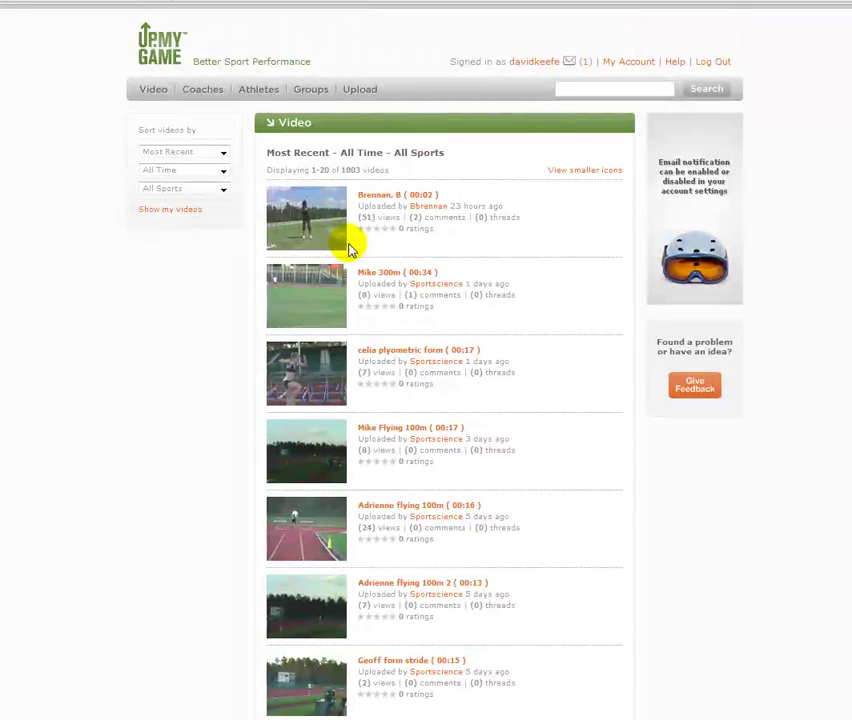
# Open the newest golf swing video, step it frame by frame toward impact, then view the coaches list.
pyautogui.click(385, 200)
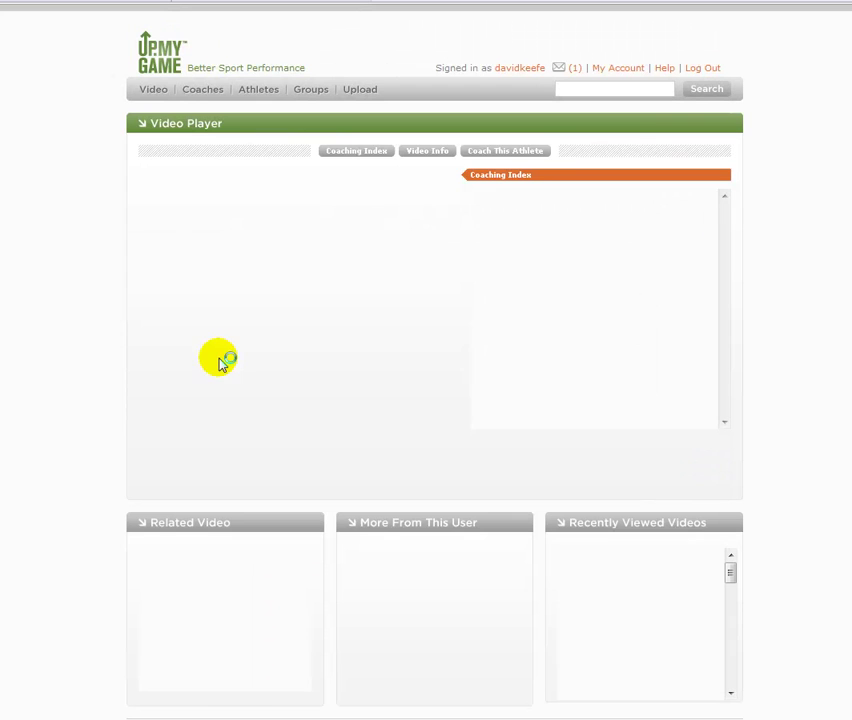
pyautogui.click(170, 426)
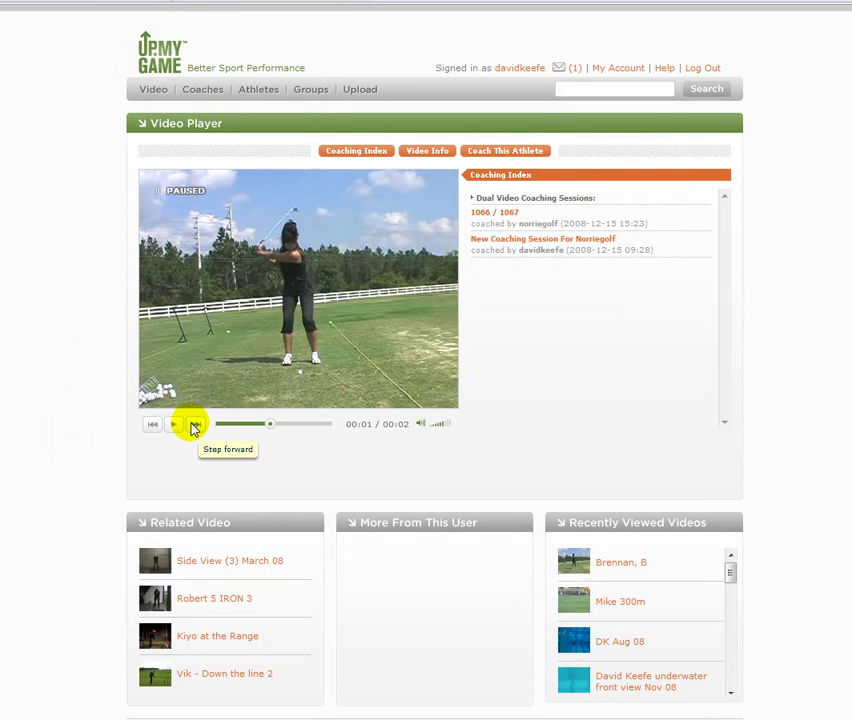
pyautogui.click(194, 426)
pyautogui.click(194, 426)
pyautogui.click(194, 426)
pyautogui.click(194, 426)
pyautogui.click(194, 426)
pyautogui.click(194, 426)
pyautogui.click(194, 426)
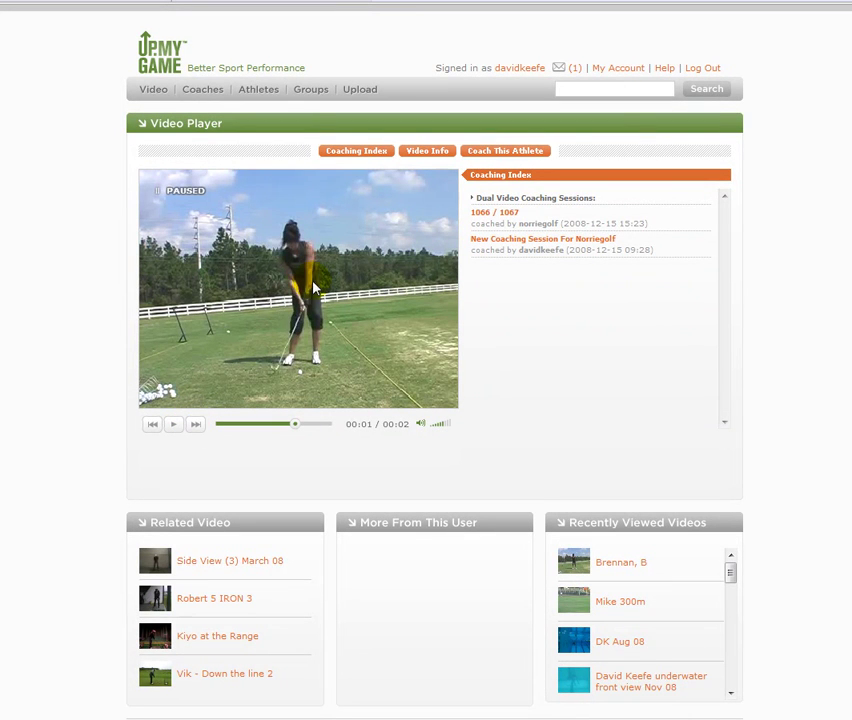
pyautogui.click(506, 152)
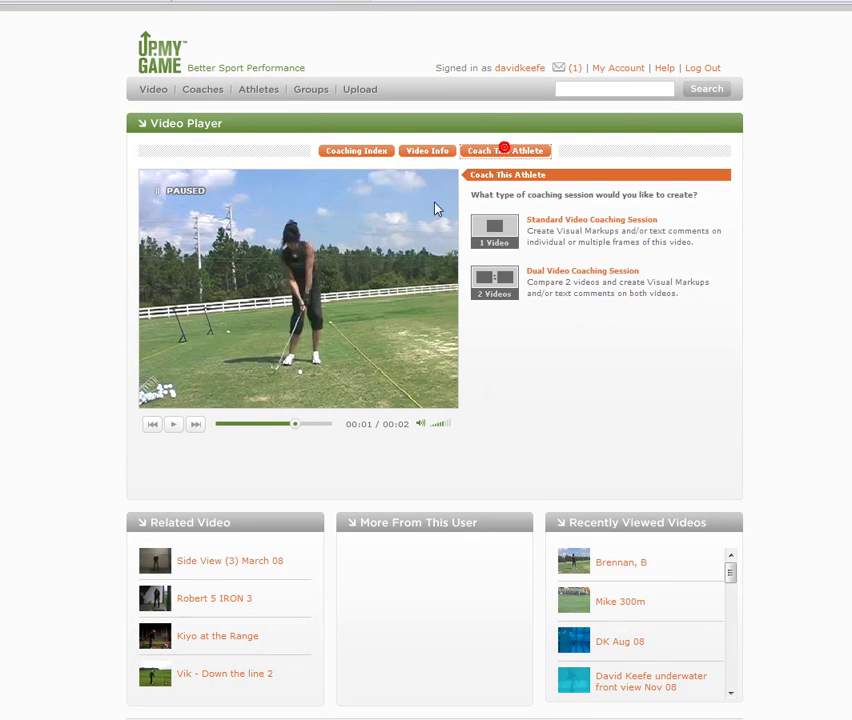
pyautogui.click(207, 90)
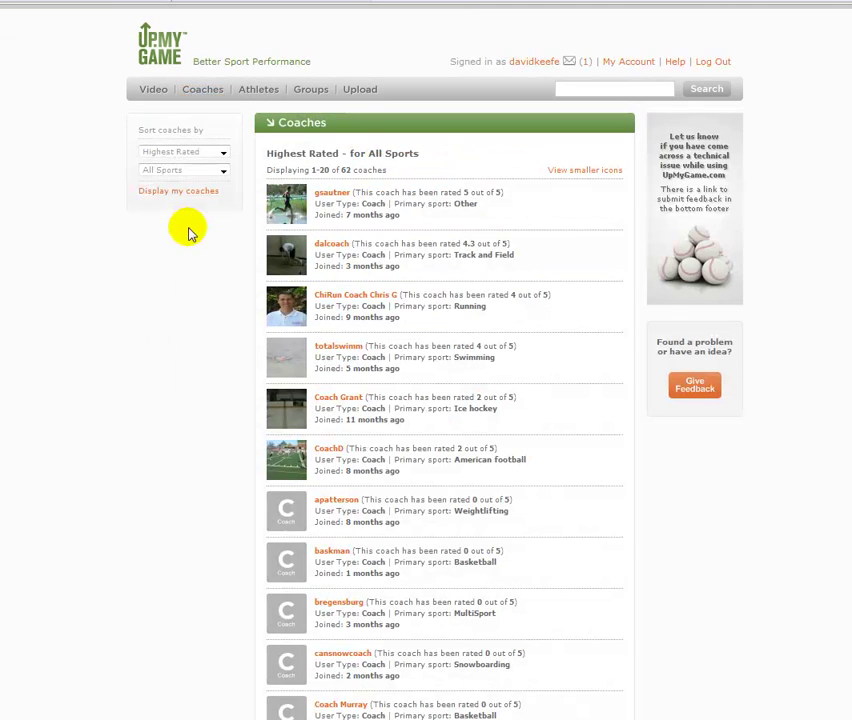
# Open a golf coach's profile from the coaches list and bring up the Request Coaching form.
pyautogui.scroll(-5, 312, 213)
pyautogui.scroll(-5, 310, 215)
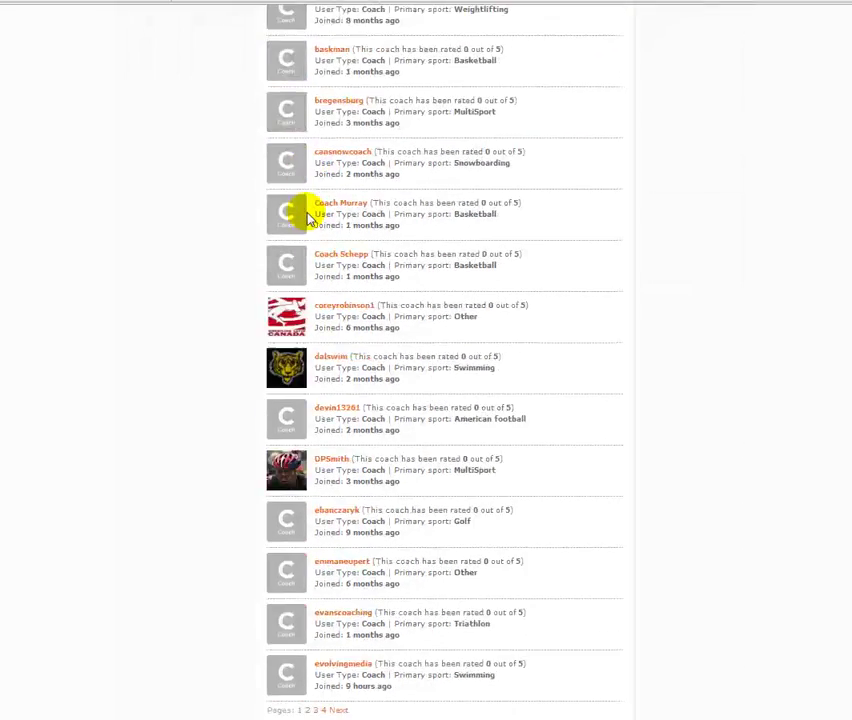
pyautogui.click(344, 442)
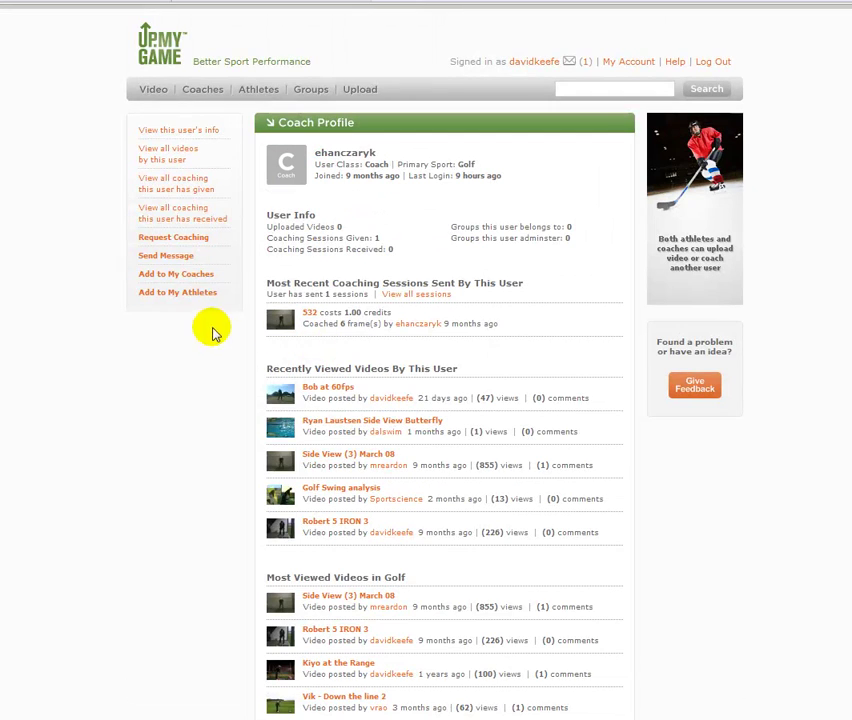
pyautogui.click(174, 246)
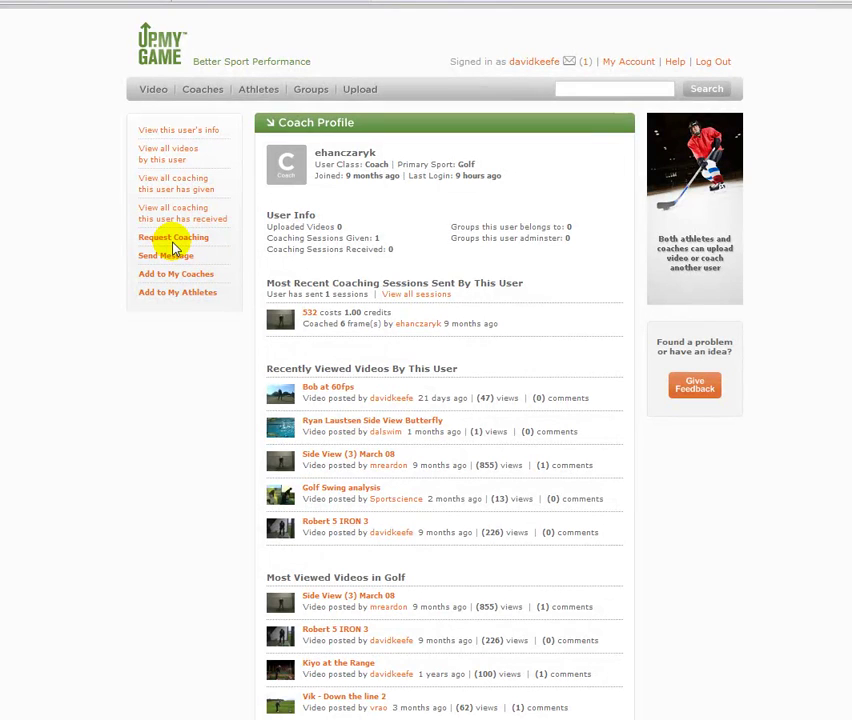
pyautogui.click(175, 239)
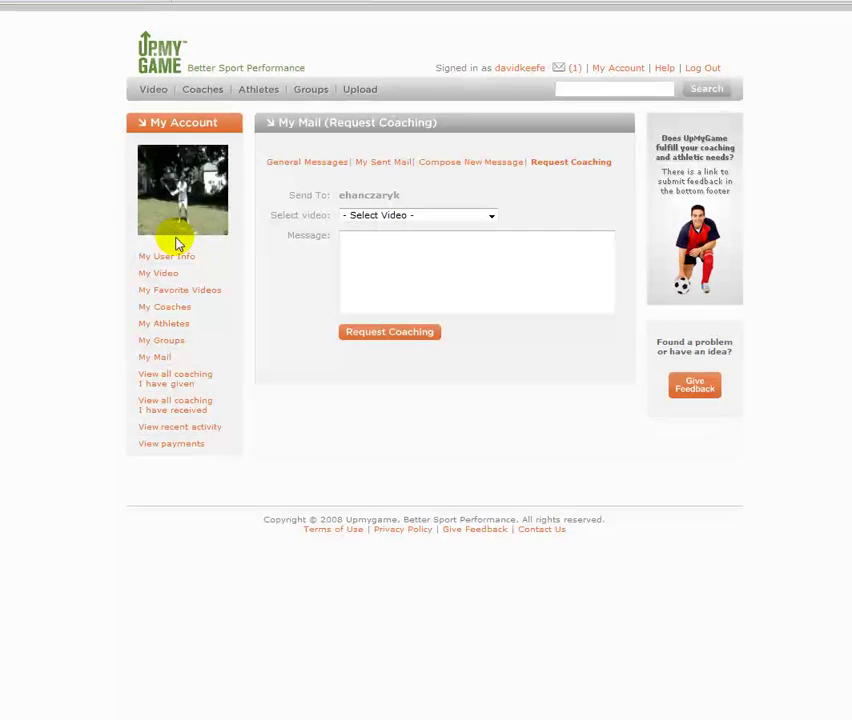
# Check the selectable videos, click into the Message box, then return to the video list.
pyautogui.click(491, 216)
pyautogui.click(491, 216)
pyautogui.click(447, 259)
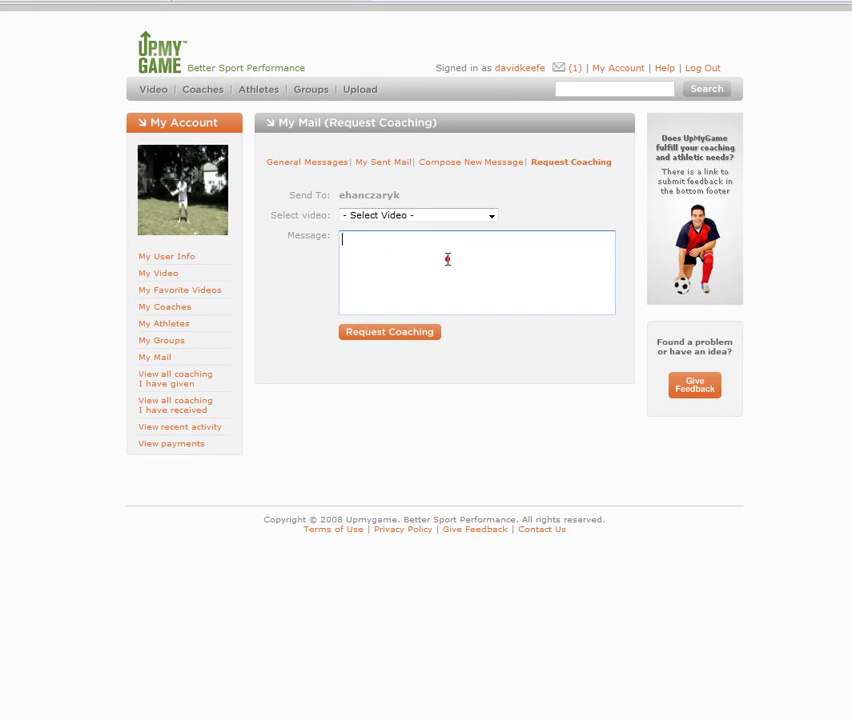
pyautogui.click(154, 90)
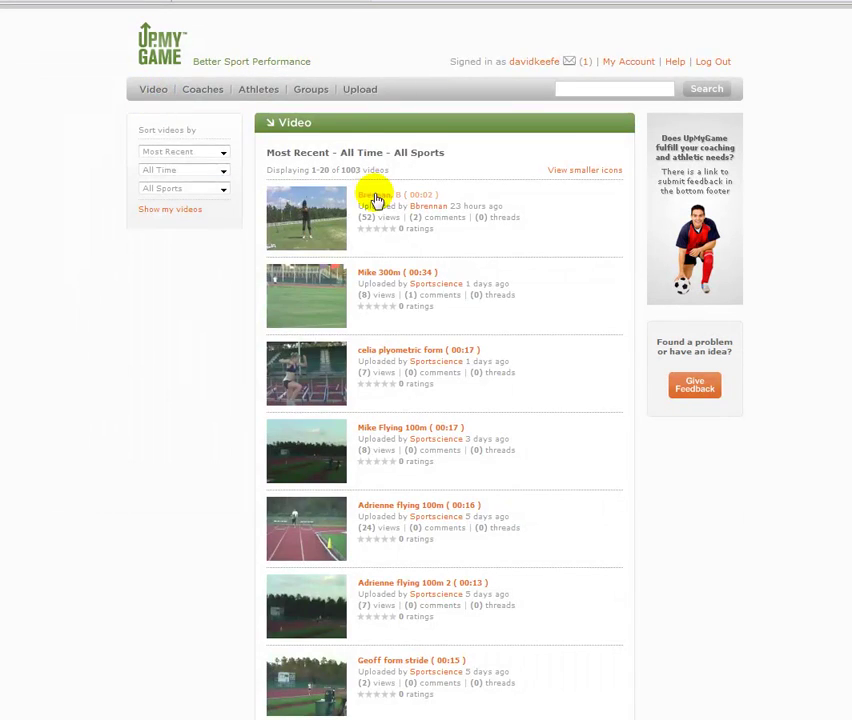
# Open the newest swing video, start a single-frame coaching session, and step to the chosen pose.
pyautogui.click(379, 198)
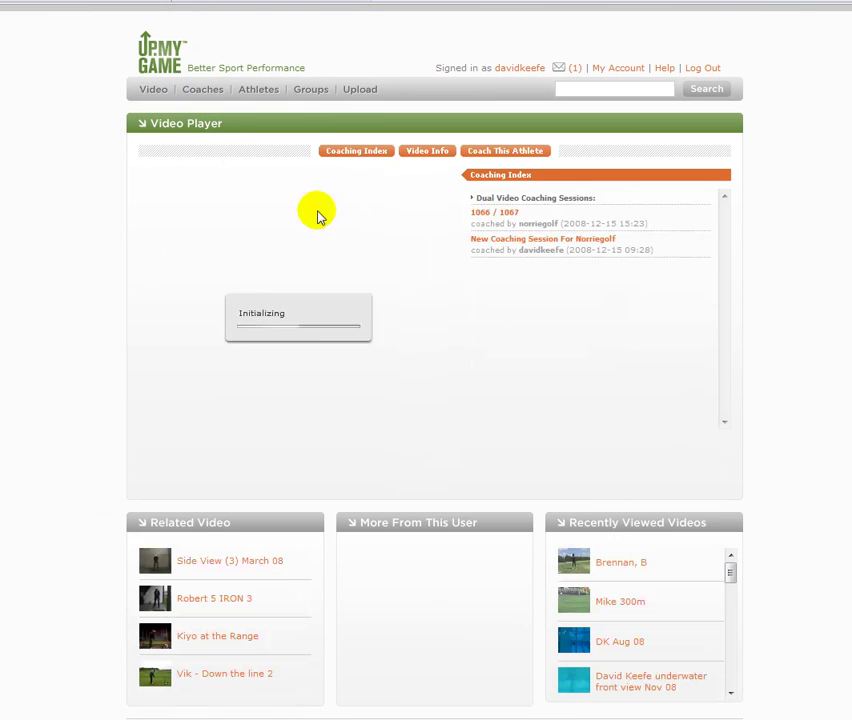
pyautogui.click(173, 424)
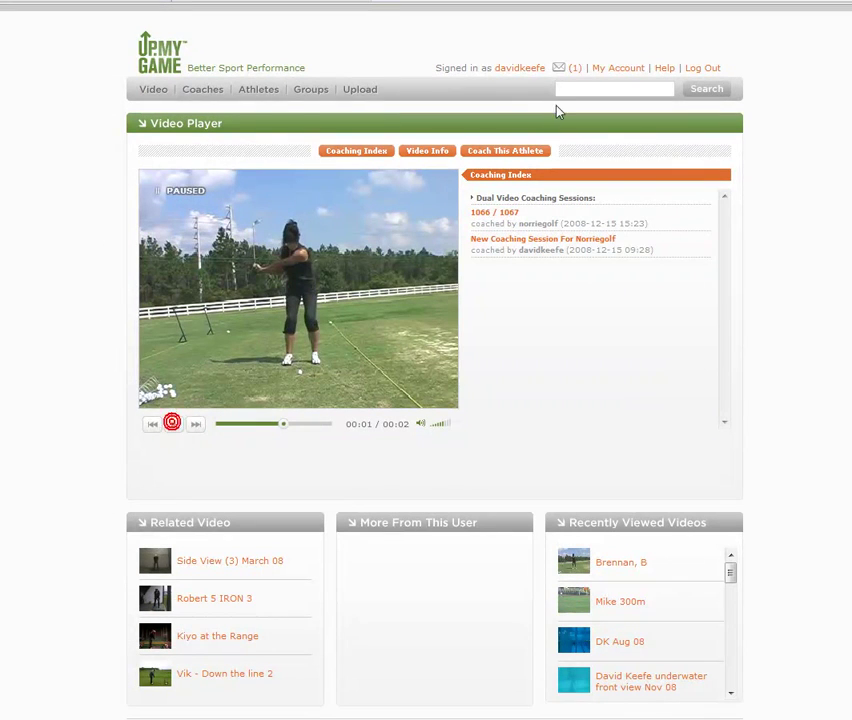
pyautogui.click(505, 152)
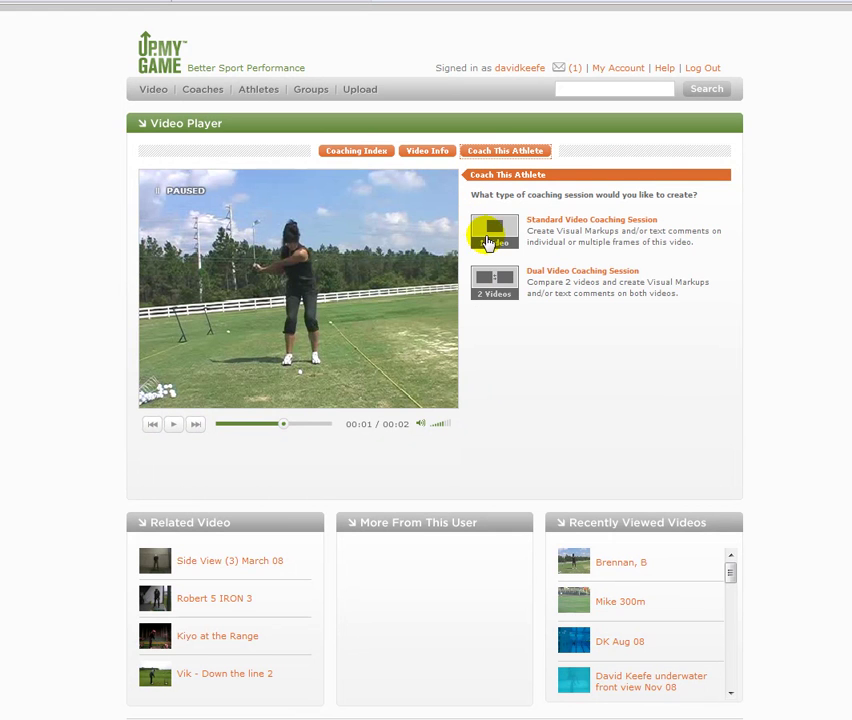
pyautogui.click(489, 236)
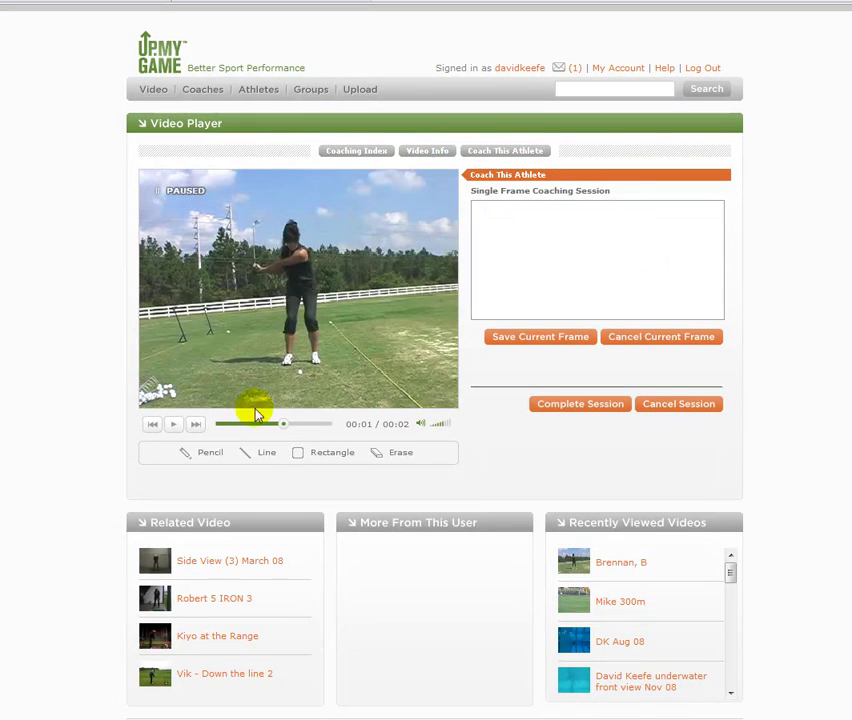
pyautogui.click(196, 426)
pyautogui.click(153, 426)
pyautogui.click(152, 424)
pyautogui.click(193, 425)
# Draw red club-position lines, add the ideal-lag comment, save the frame, and step forward two frames.
pyautogui.click(265, 456)
pyautogui.moveTo(308, 257)
pyautogui.mouseDown()
pyautogui.moveTo(262, 288)
pyautogui.moveTo(261, 207)
pyautogui.mouseUp()
pyautogui.click(281, 456)
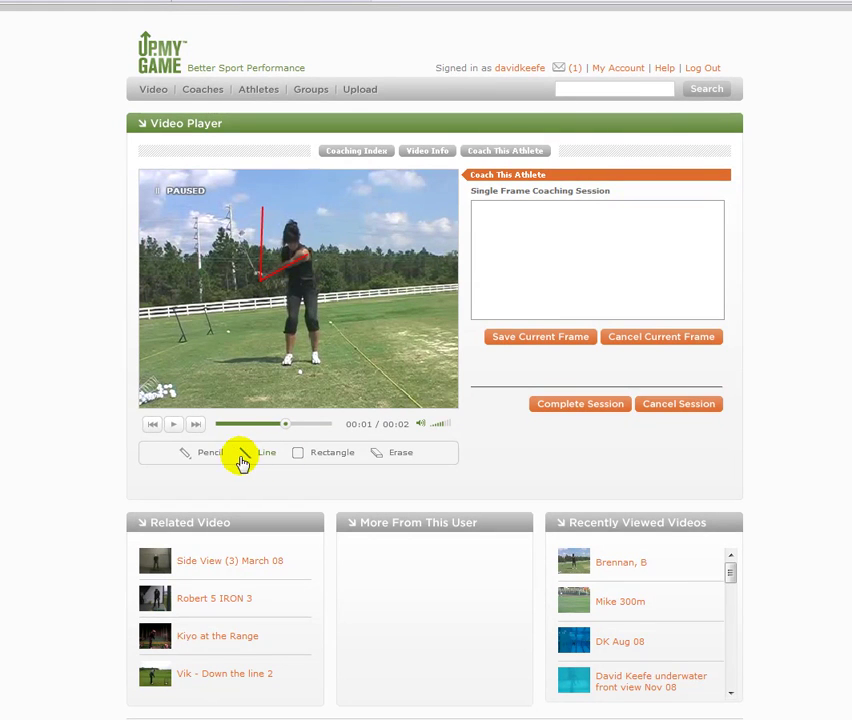
pyautogui.click(561, 263)
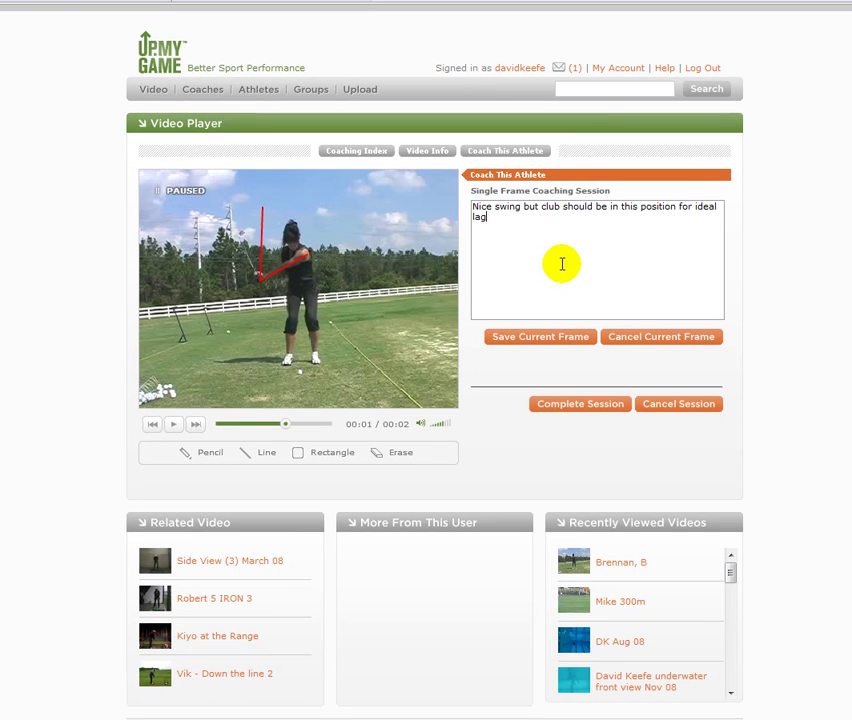
pyautogui.click(513, 340)
pyautogui.click(211, 331)
pyautogui.click(196, 428)
pyautogui.click(194, 428)
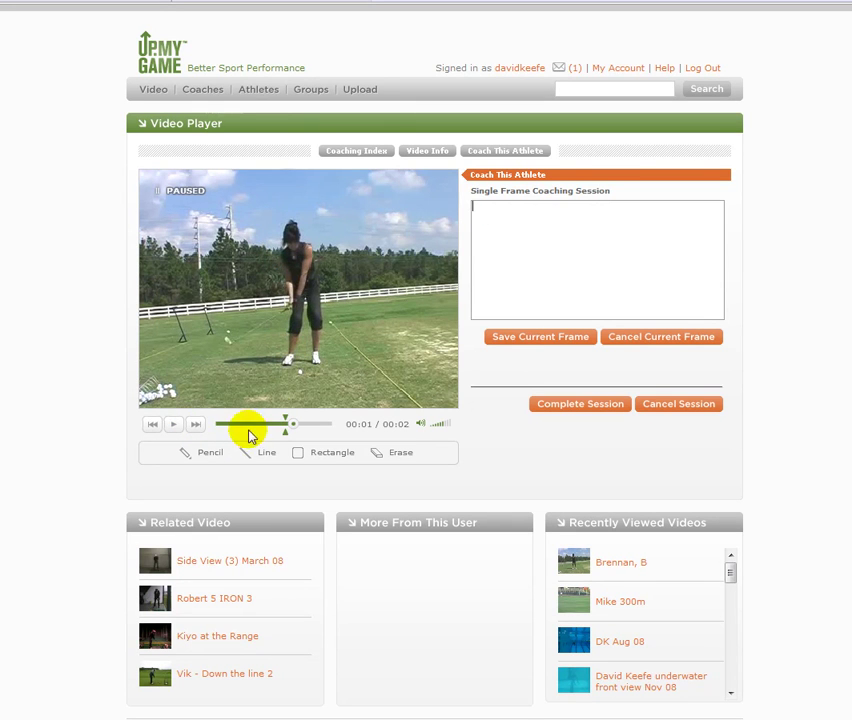
# Draw a red post line, save the frame with 'This is a good post position', and complete the session.
pyautogui.click(204, 427)
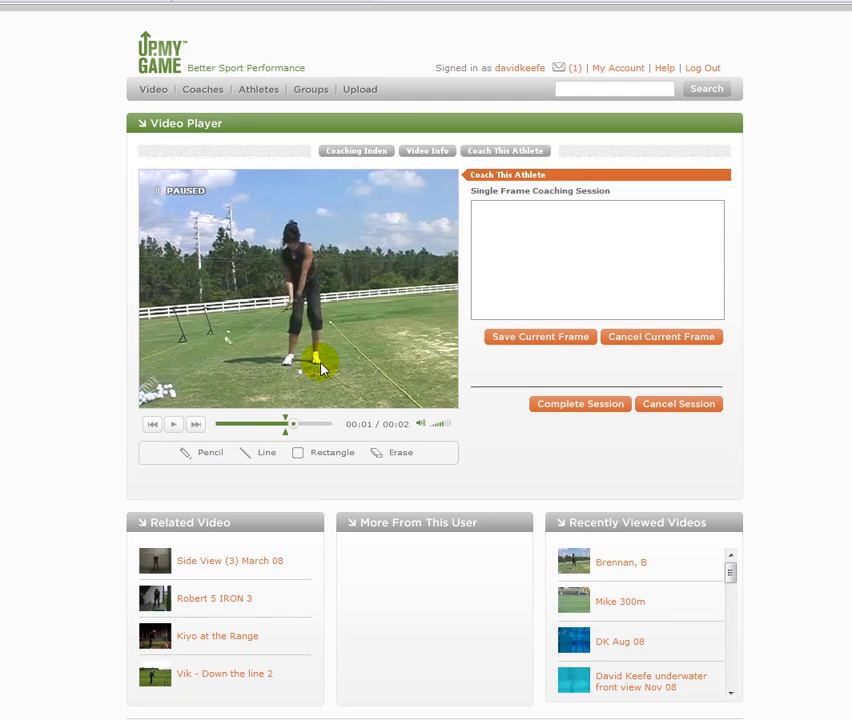
pyautogui.moveTo(310, 224); pyautogui.dragTo(296, 213)
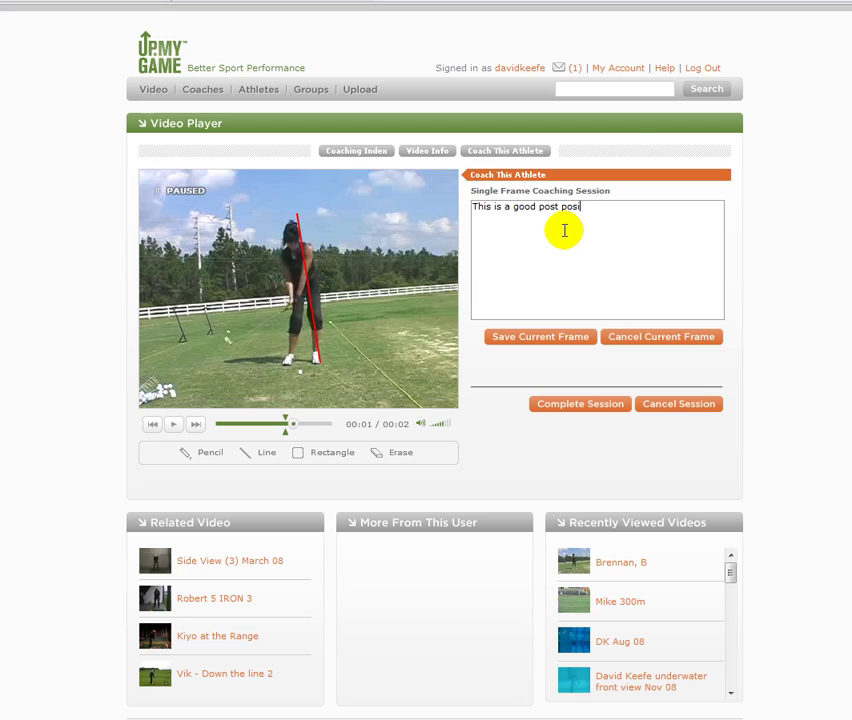
pyautogui.click(517, 337)
pyautogui.click(202, 321)
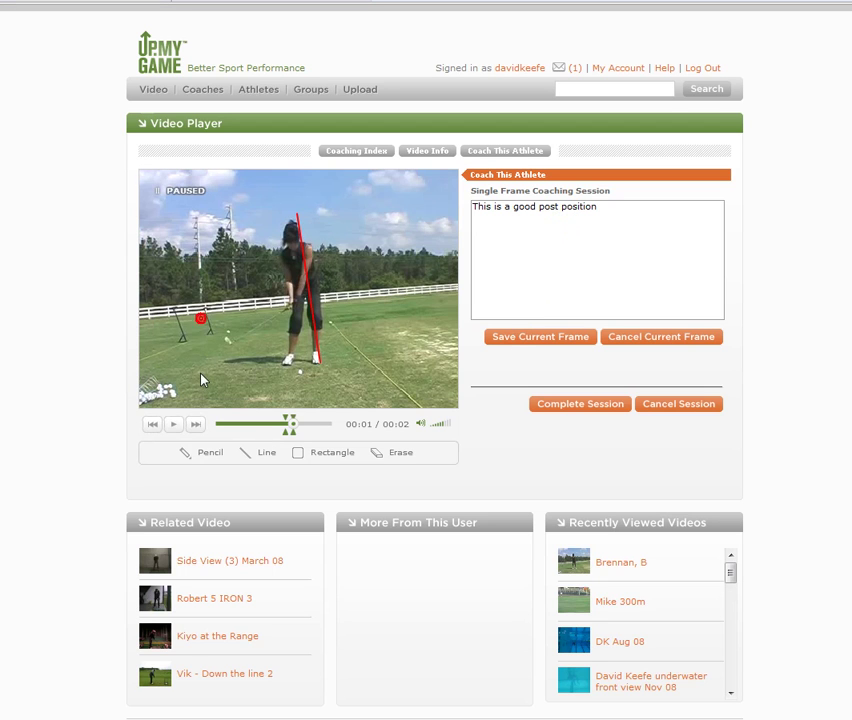
pyautogui.click(193, 425)
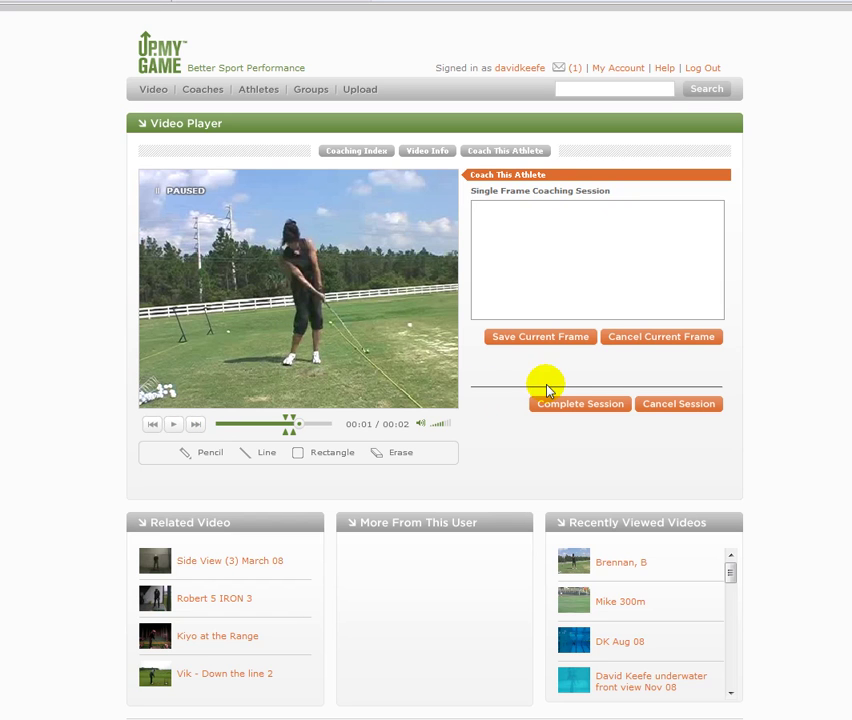
pyautogui.click(590, 407)
# Name the session 'Good swing', keeping it Public with a credit amount of 0.
pyautogui.click(291, 235)
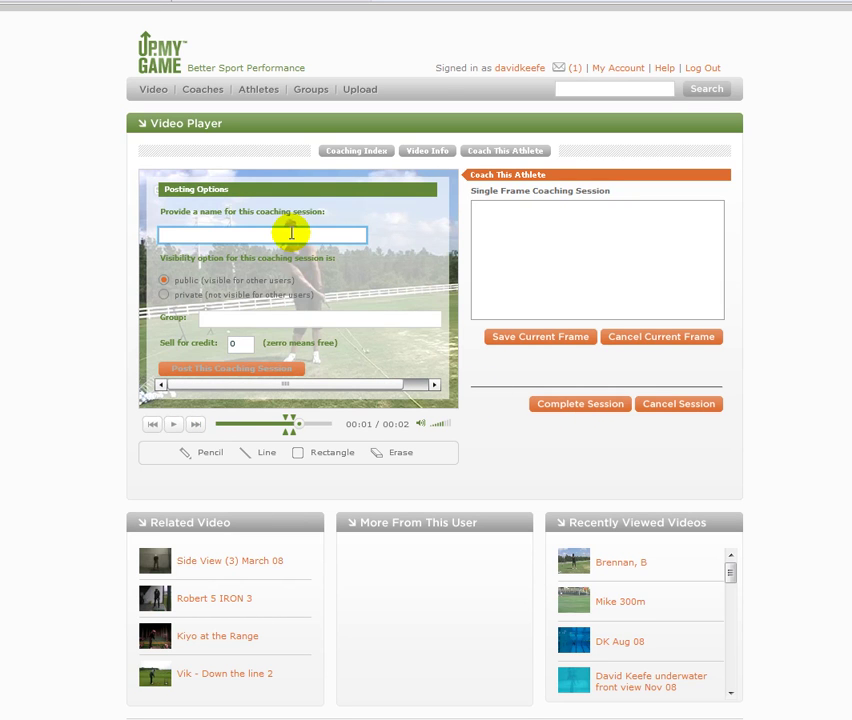
pyautogui.write('Good swing')
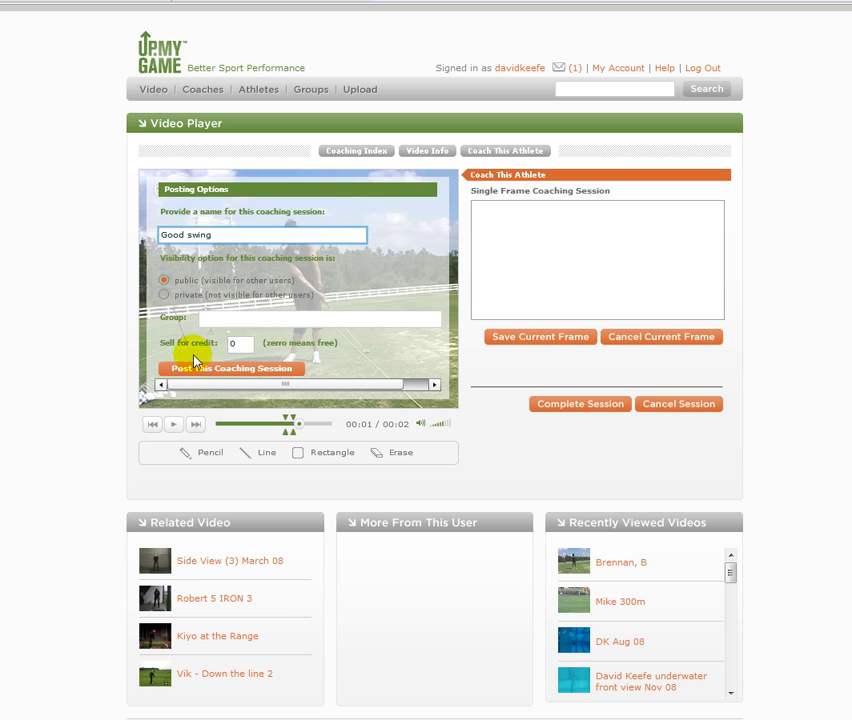
pyautogui.click(246, 344)
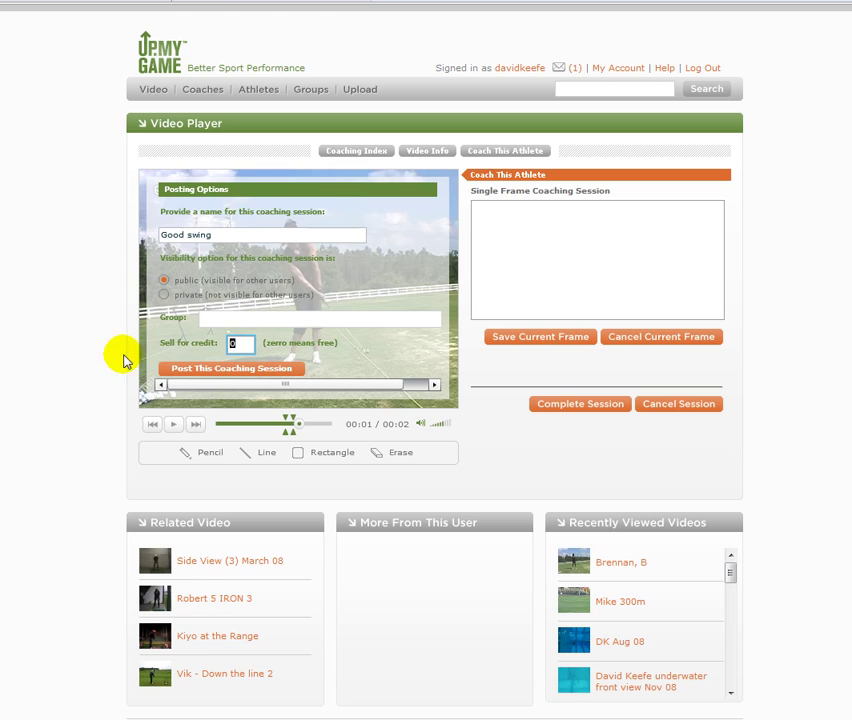
pyautogui.click(578, 271)
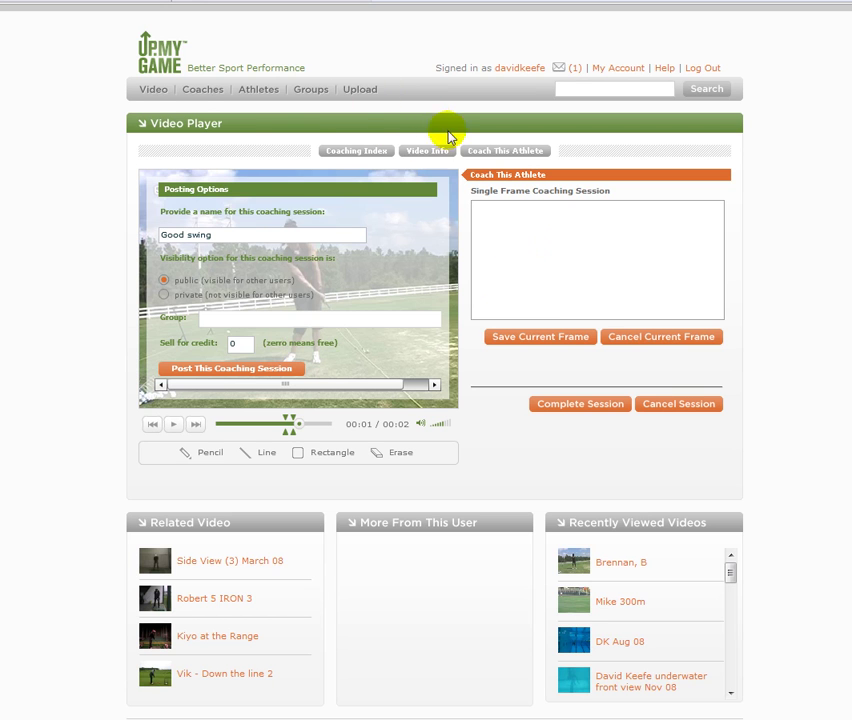
pyautogui.click(153, 92)
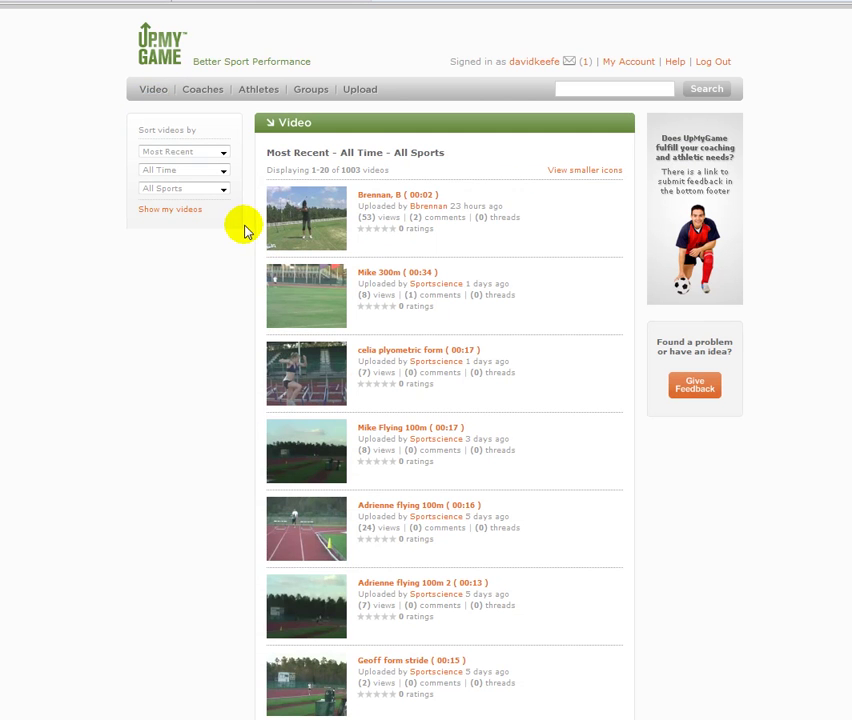
pyautogui.click(395, 203)
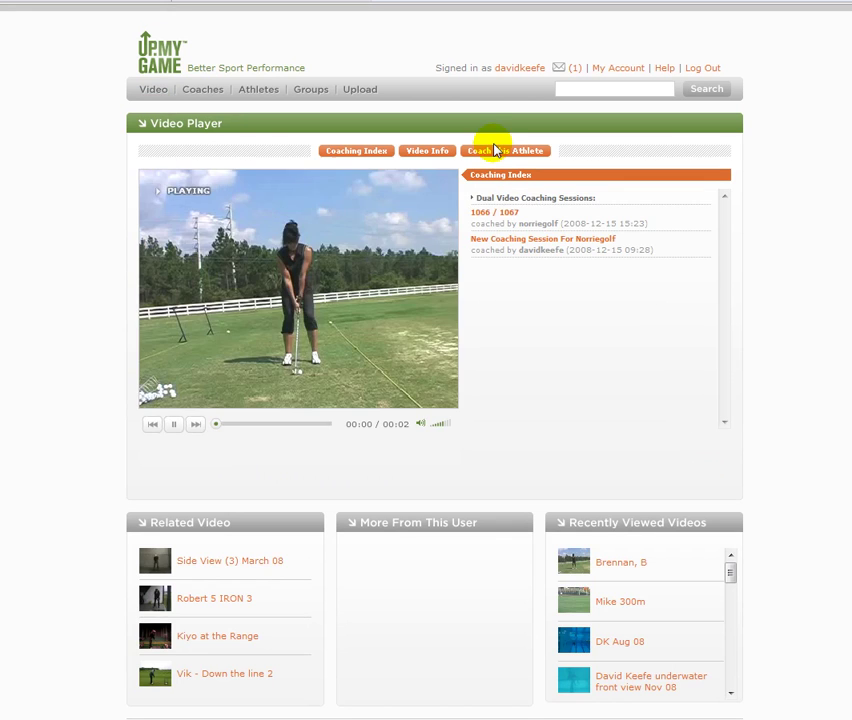
pyautogui.click(493, 152)
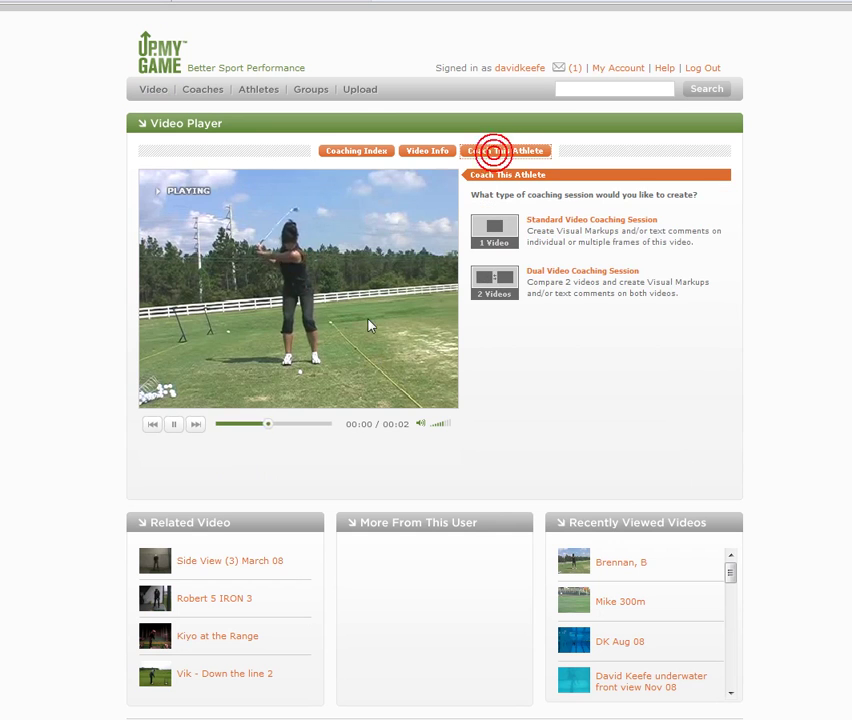
pyautogui.click(171, 427)
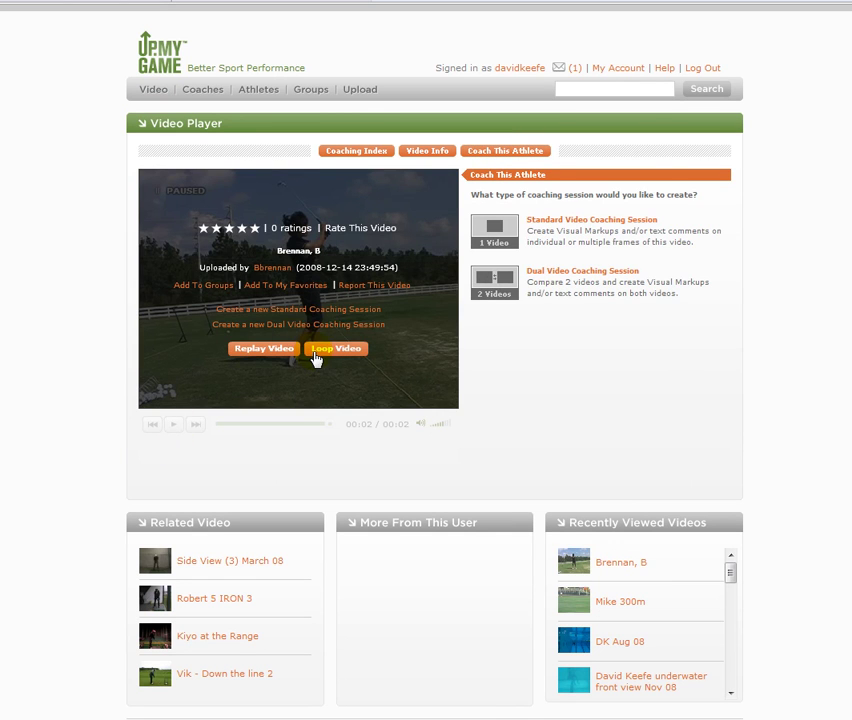
pyautogui.click(485, 279)
# Choose DK Front View 2001! from My Video as the second clip.
pyautogui.click(679, 334)
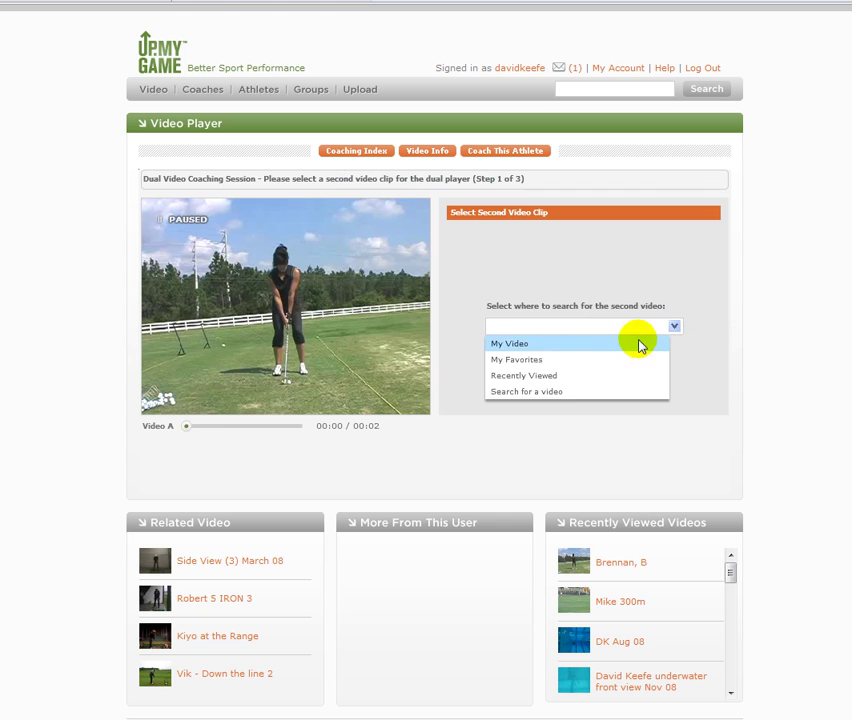
pyautogui.click(529, 343)
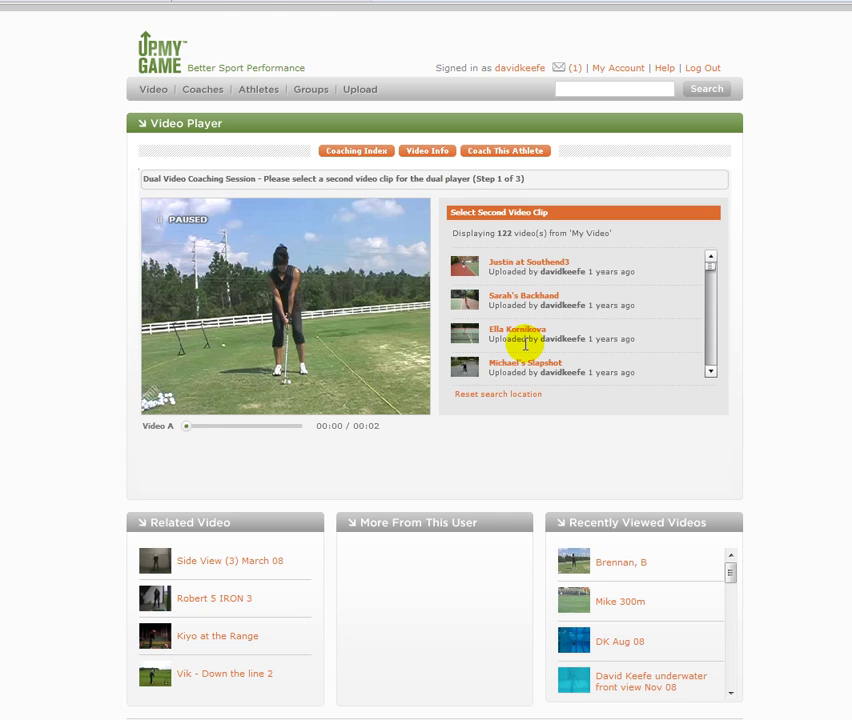
pyautogui.moveTo(713, 266); pyautogui.dragTo(704, 361)
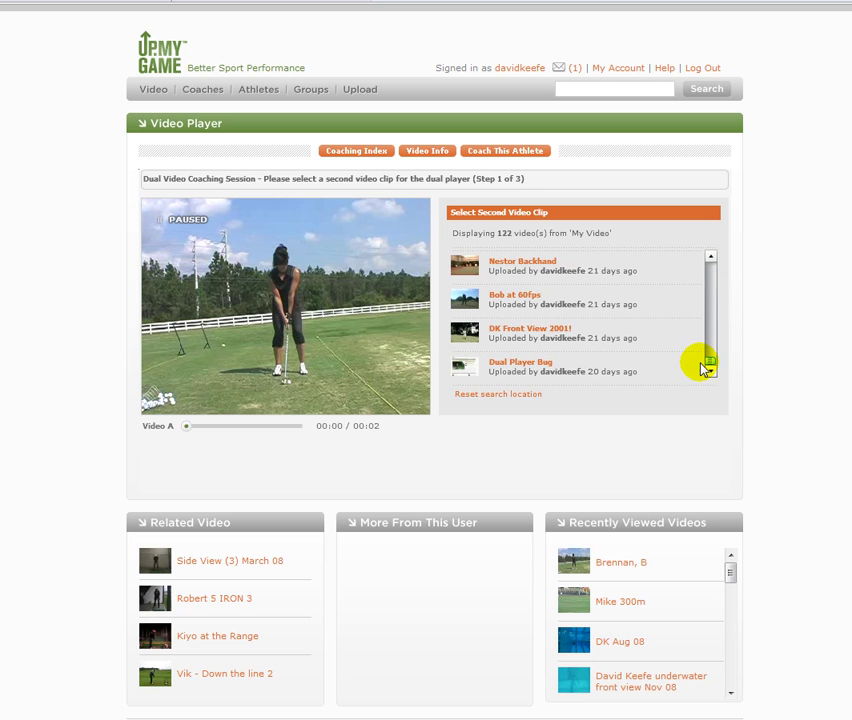
pyautogui.click(555, 339)
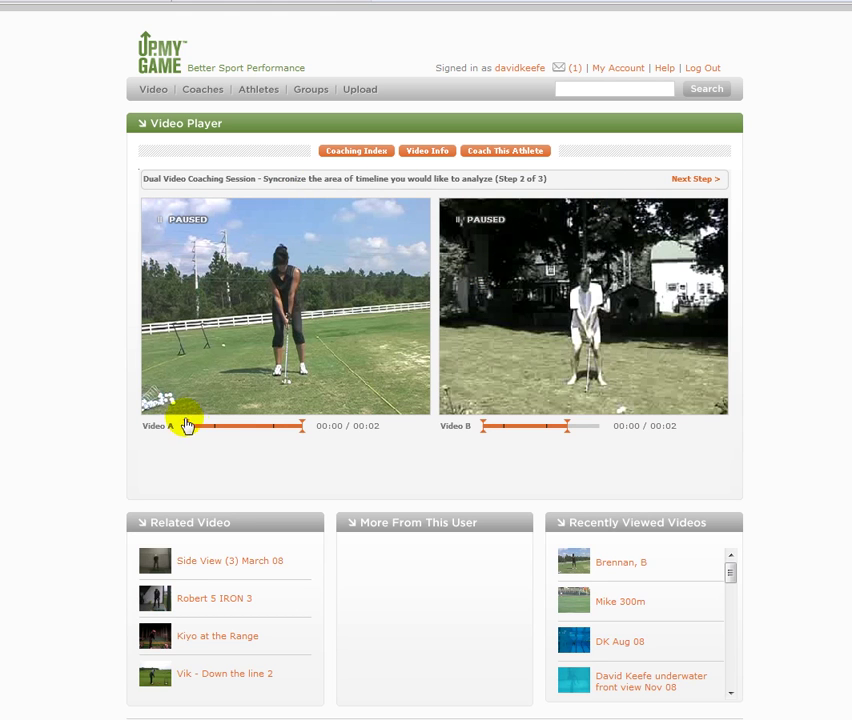
# Move the start of Video A's and Video B's analysed ranges later to sync the swings, then advance to Step 3.
pyautogui.moveTo(186, 425); pyautogui.dragTo(193, 427)
pyautogui.click(483, 426)
pyautogui.moveTo(483, 426); pyautogui.dragTo(495, 428)
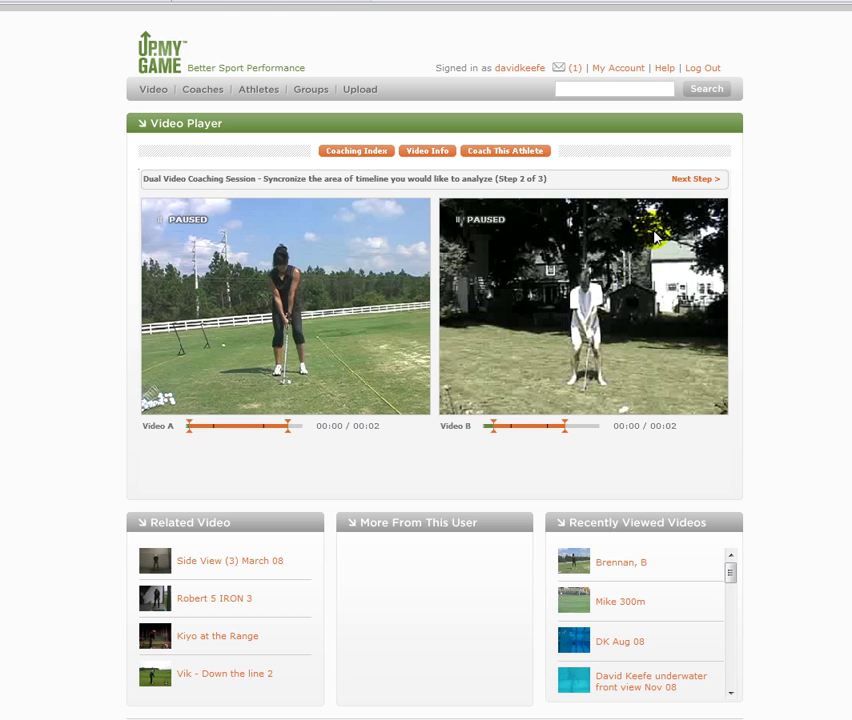
pyautogui.click(700, 179)
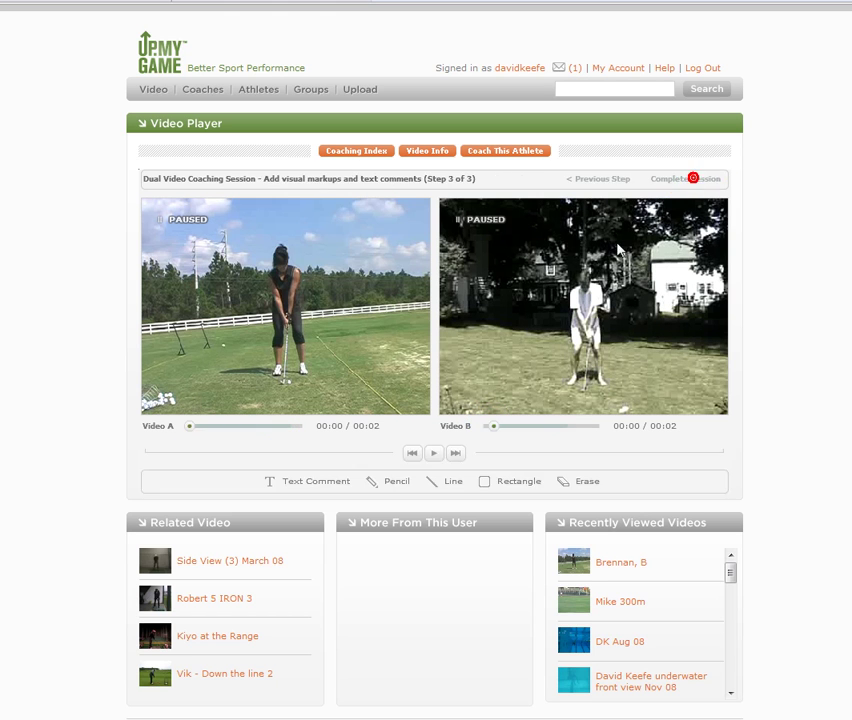
# Step both videos forward, then draw red pencil strokes along each golfer's club and hips.
pyautogui.click(455, 454)
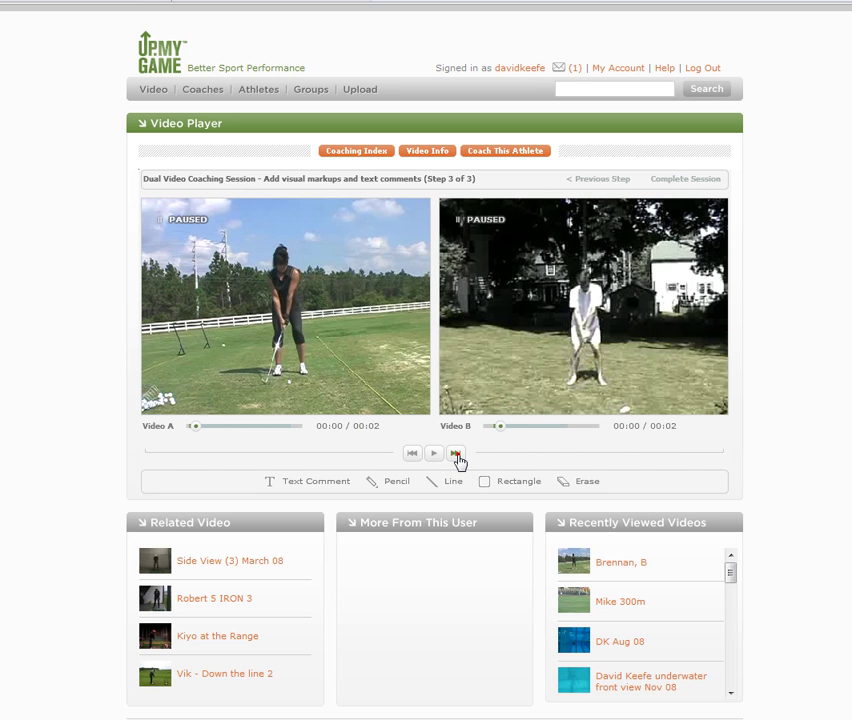
pyautogui.click(456, 454)
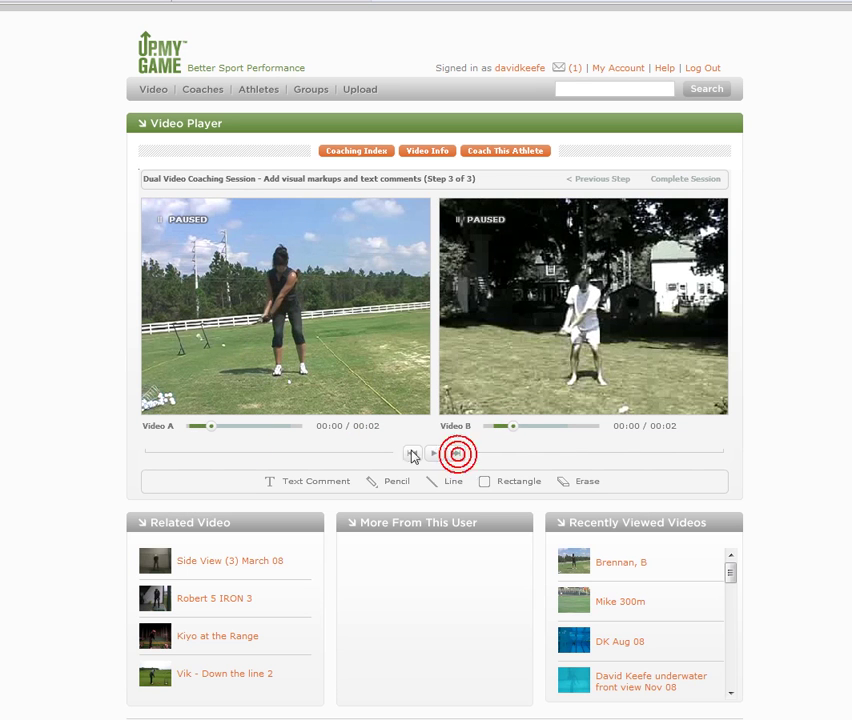
pyautogui.click(416, 482)
pyautogui.moveTo(297, 272)
pyautogui.mouseDown()
pyautogui.moveTo(272, 330)
pyautogui.moveTo(188, 344)
pyautogui.mouseUp()
pyautogui.moveTo(598, 286)
pyautogui.mouseDown()
pyautogui.moveTo(573, 340)
pyautogui.moveTo(489, 343)
pyautogui.mouseUp()
# Add the text comment 'I like this' over Video A and save it.
pyautogui.click(304, 481)
pyautogui.click(300, 353)
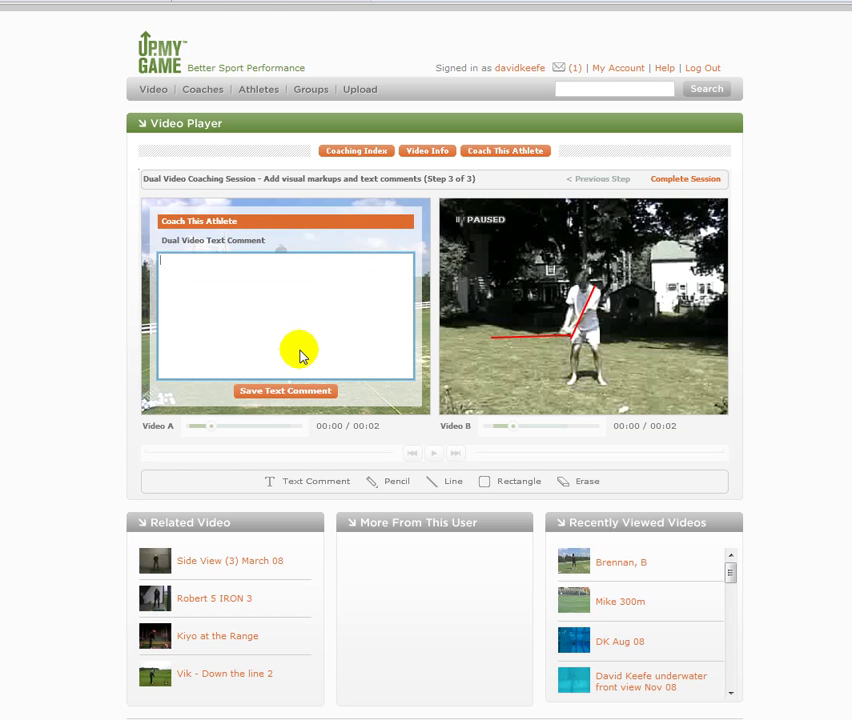
pyautogui.write('I like this')
pyautogui.click(285, 391)
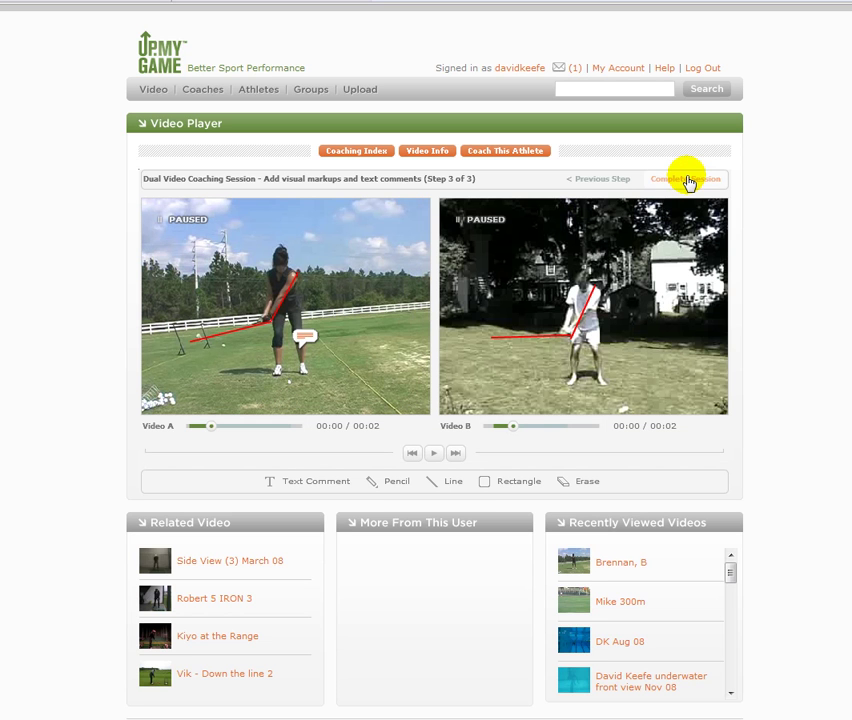
# Step both swing videos forward two frames, bringing Video B to 00:01 of 00:02.
pyautogui.click(455, 453)
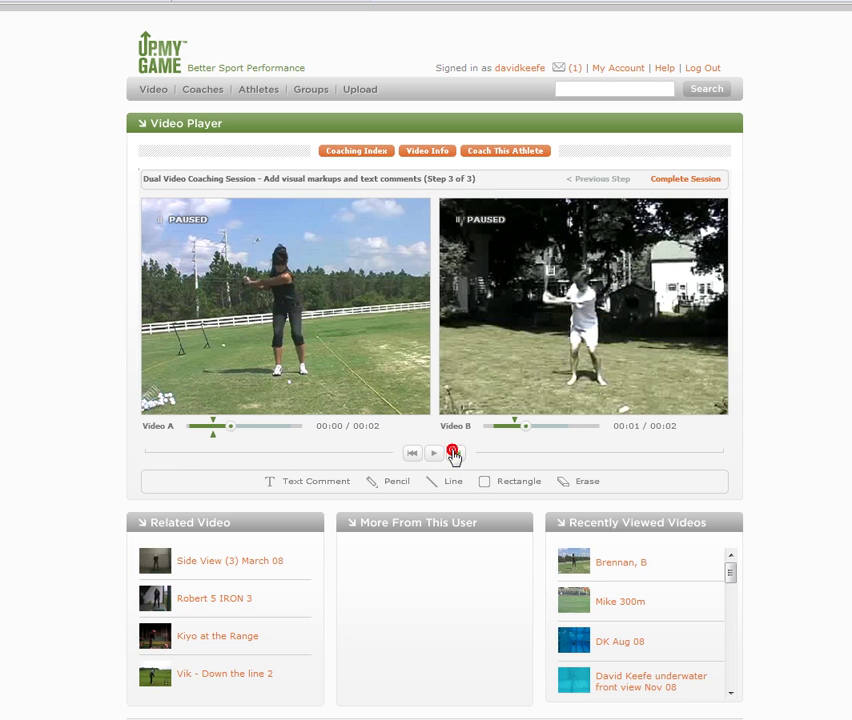
pyautogui.click(455, 453)
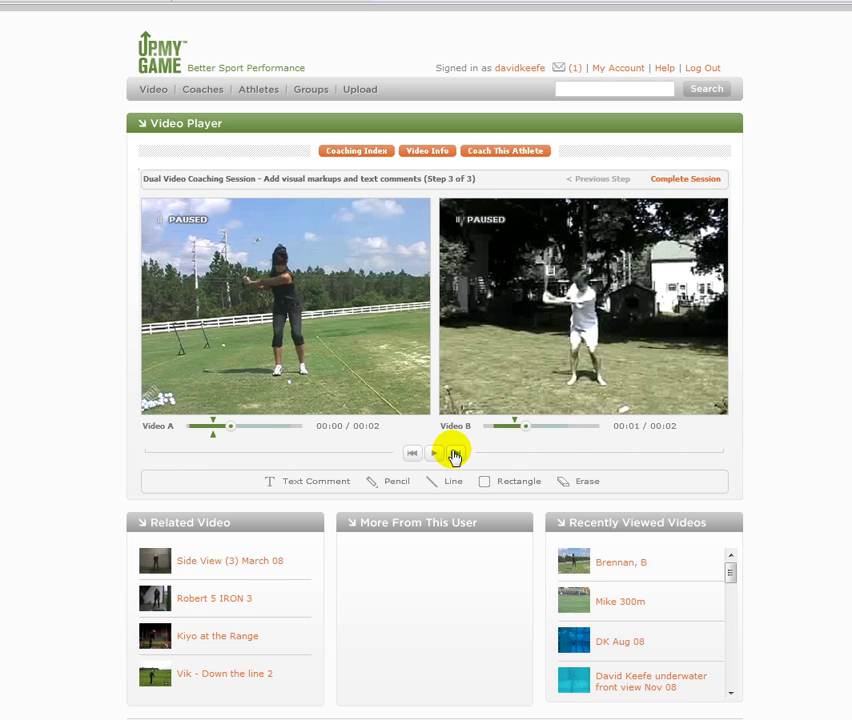